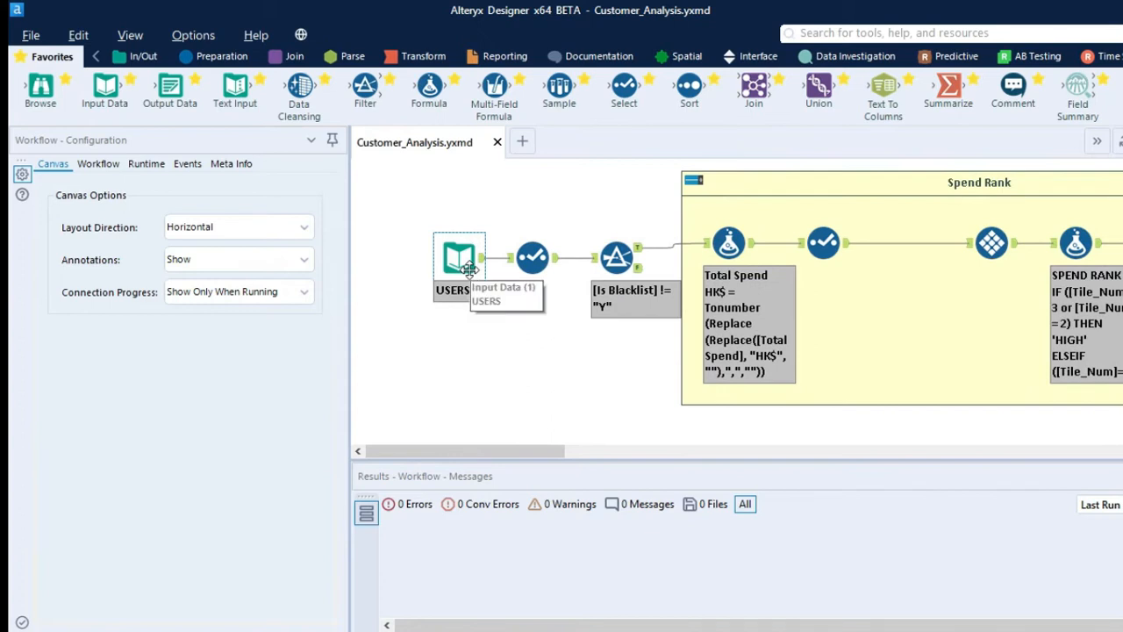
Step: Review the Total Spend HK$ formula, Tile and spend rank formula configurations in the Spend Rank container
{"action": "left_click", "coordinate": [551, 451]}
{"action": "left_click_drag", "start_coordinate": [551, 452], "coordinate": [597, 453]}
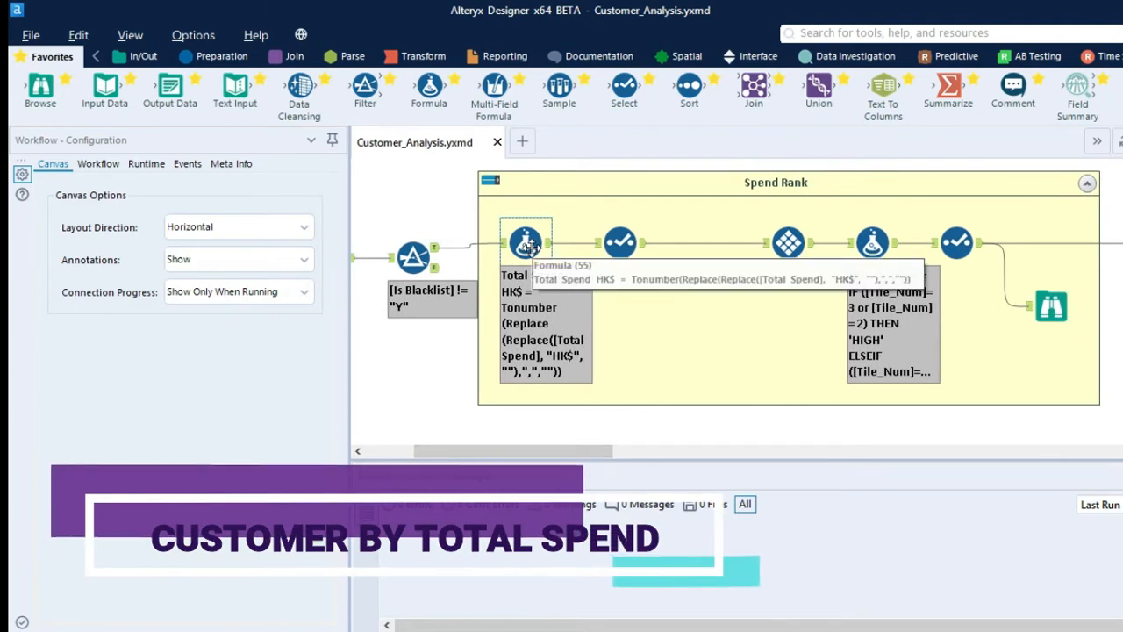
{"action": "left_click", "coordinate": [527, 245]}
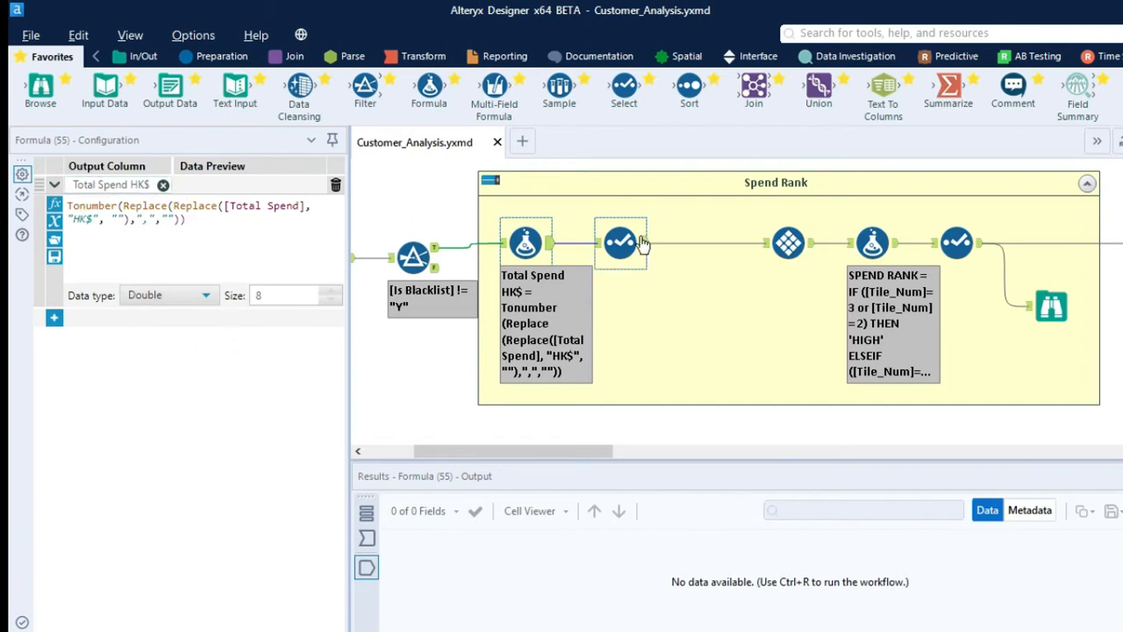
{"action": "left_click", "coordinate": [779, 254]}
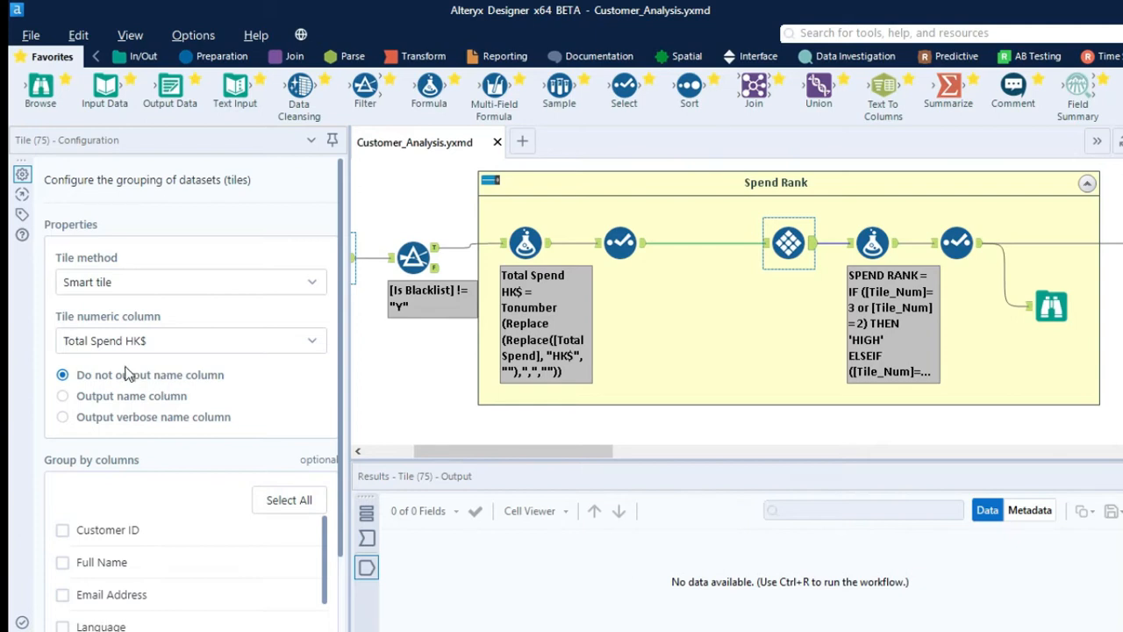
{"action": "left_click", "coordinate": [874, 247]}
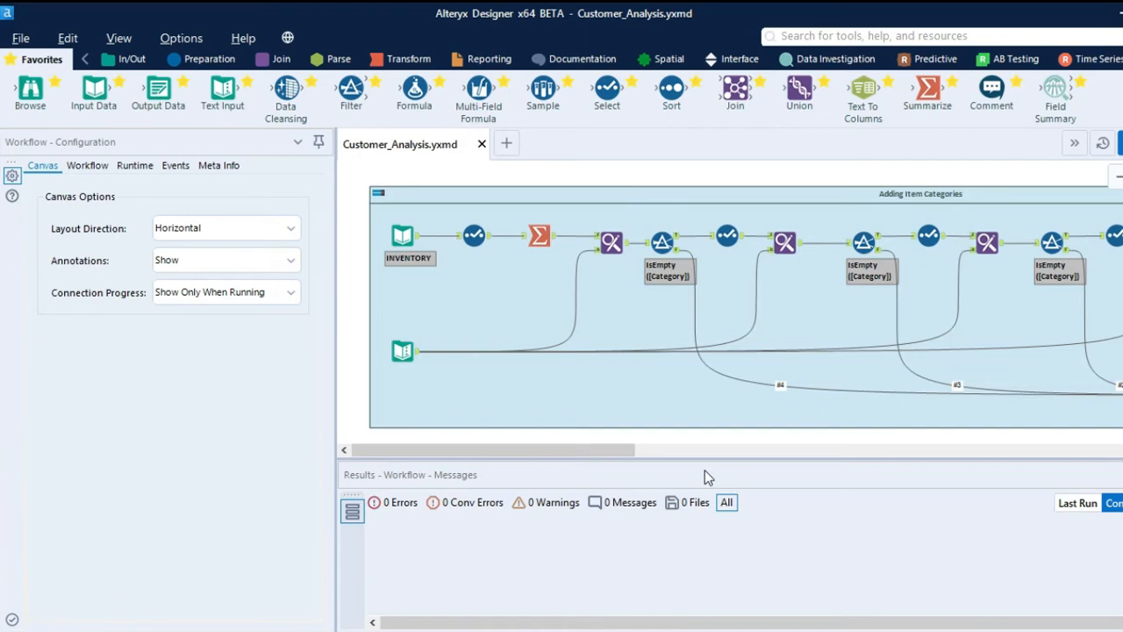
Step: Examine the category keyword table and the first Find Replace tool's settings in the Adding Item Categories container
{"action": "left_click", "coordinate": [401, 350]}
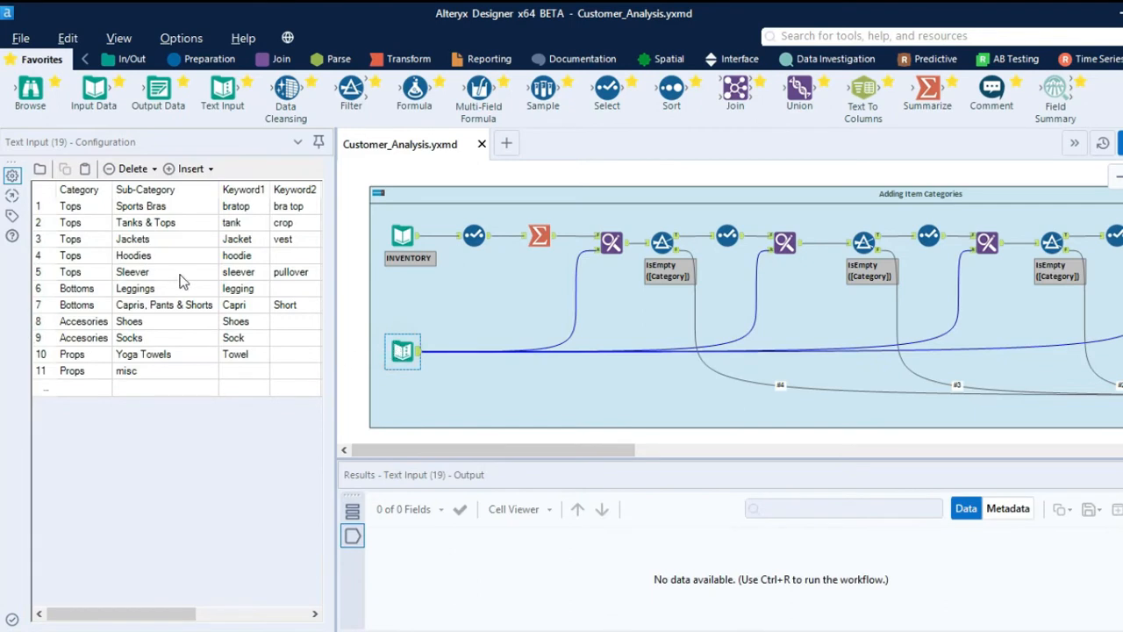
{"action": "left_click_drag", "start_coordinate": [181, 612], "coordinate": [145, 605]}
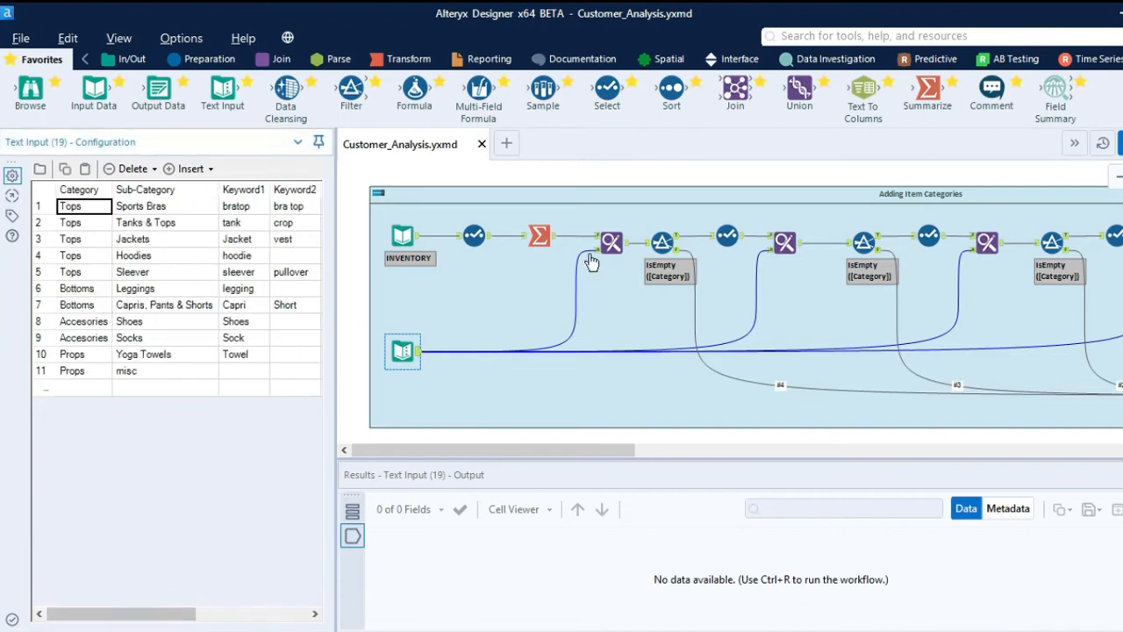
{"action": "left_click", "coordinate": [609, 237]}
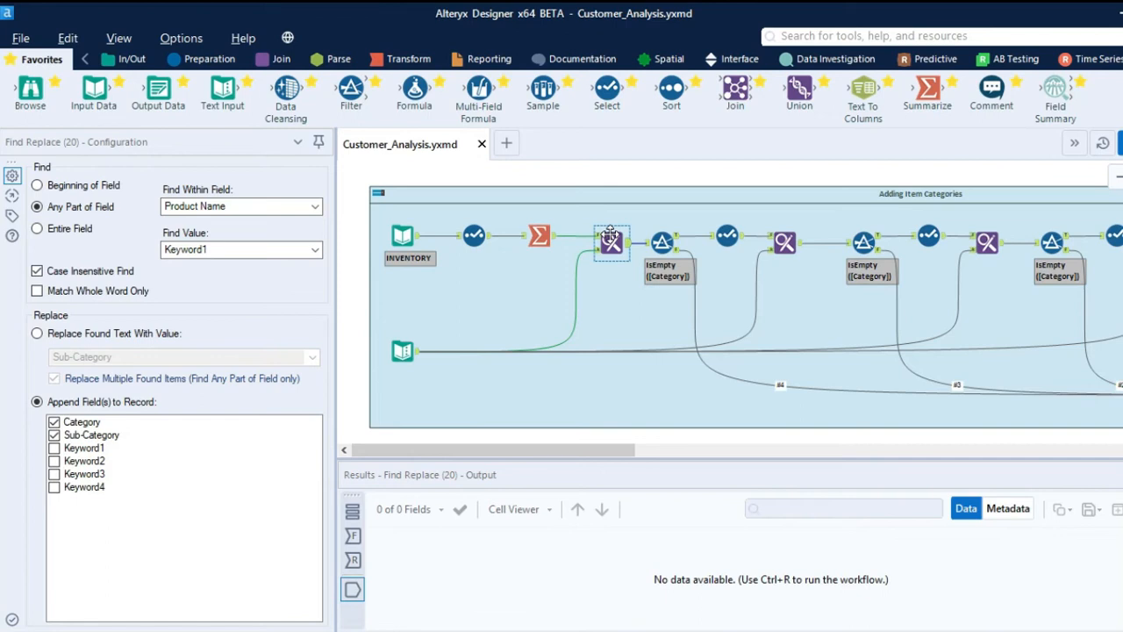
{"action": "left_click_drag", "start_coordinate": [593, 462], "coordinate": [841, 483]}
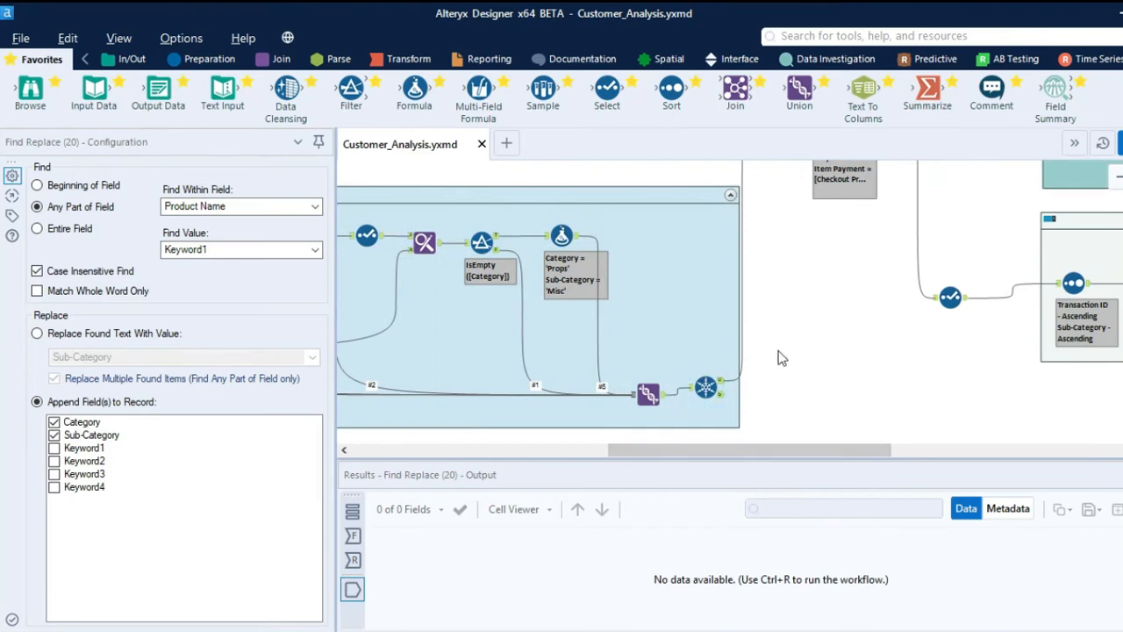
Step: Inspect the order date Formula, Sort and Summarize tools that feed the Preferred Category container
{"action": "scroll", "coordinate": [783, 358], "scroll_direction": "up", "scroll_amount": 3}
{"action": "left_click", "coordinate": [773, 237]}
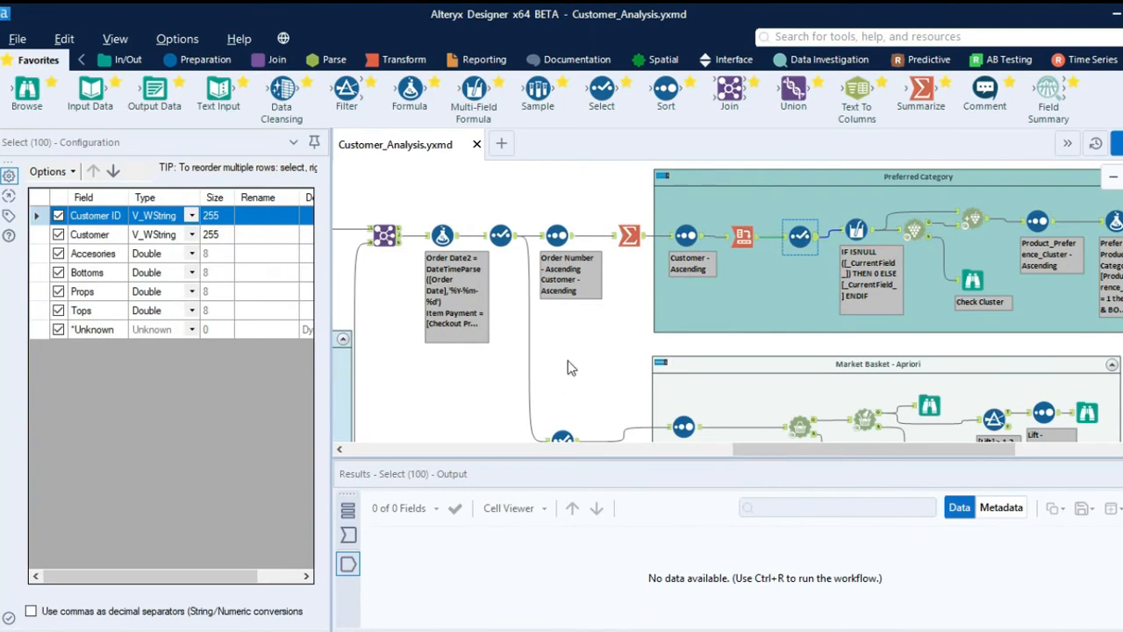
{"action": "left_click", "coordinate": [442, 235]}
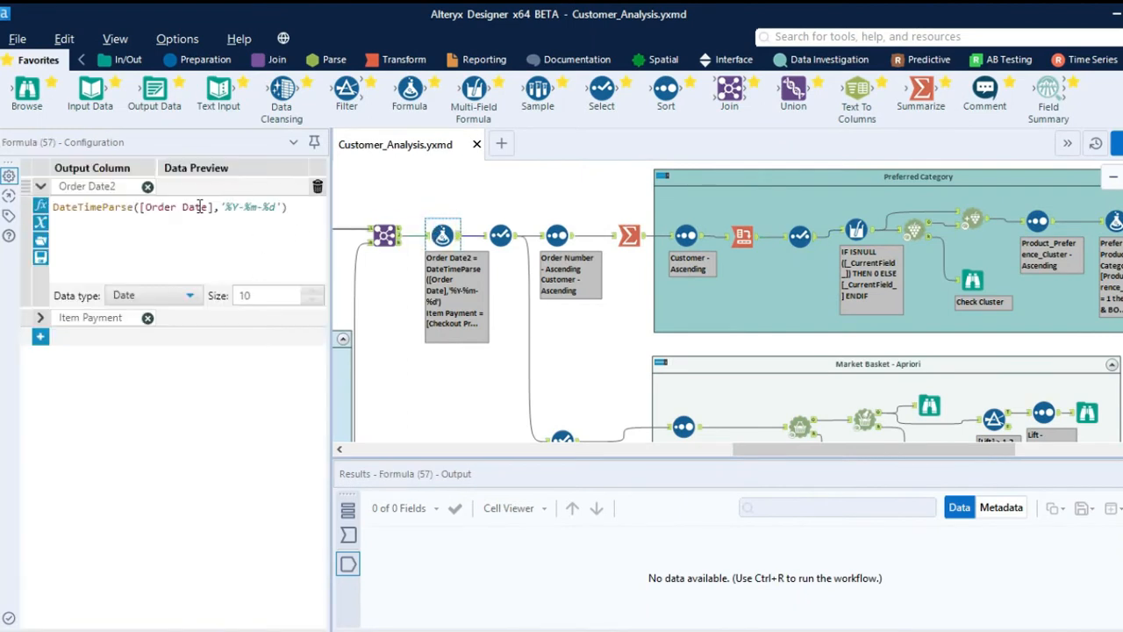
{"action": "left_click", "coordinate": [555, 235]}
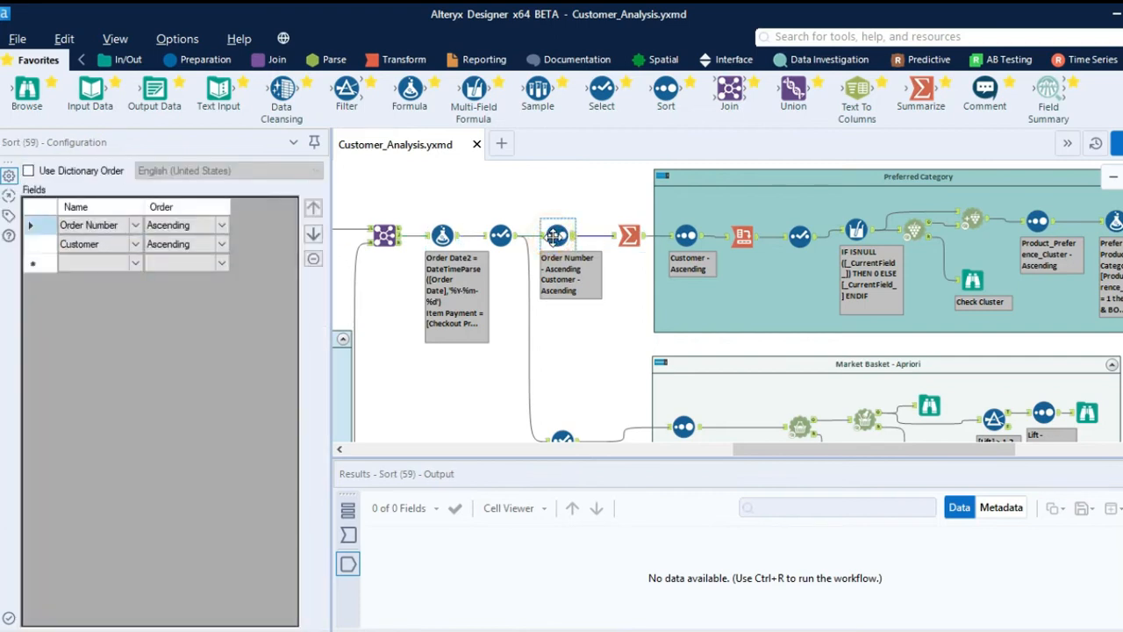
{"action": "left_click", "coordinate": [134, 247]}
{"action": "left_click", "coordinate": [629, 234]}
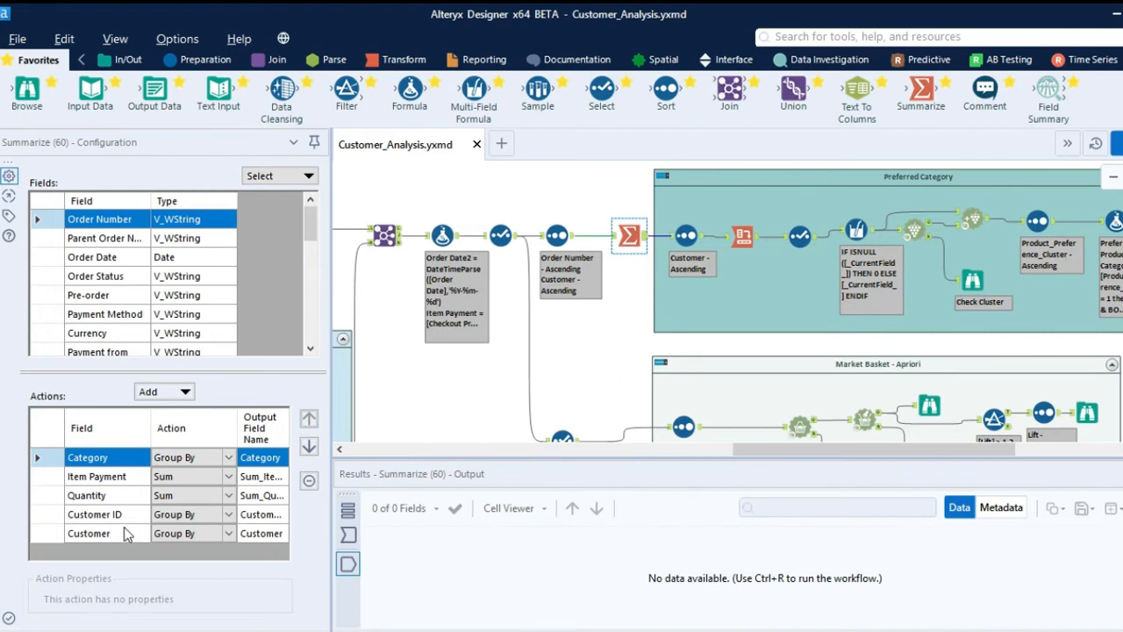
Step: Review the Cross Tab, Select and Multi-Field Formula settings that prepare the customer quantities per category for clustering
{"action": "left_click", "coordinate": [750, 244]}
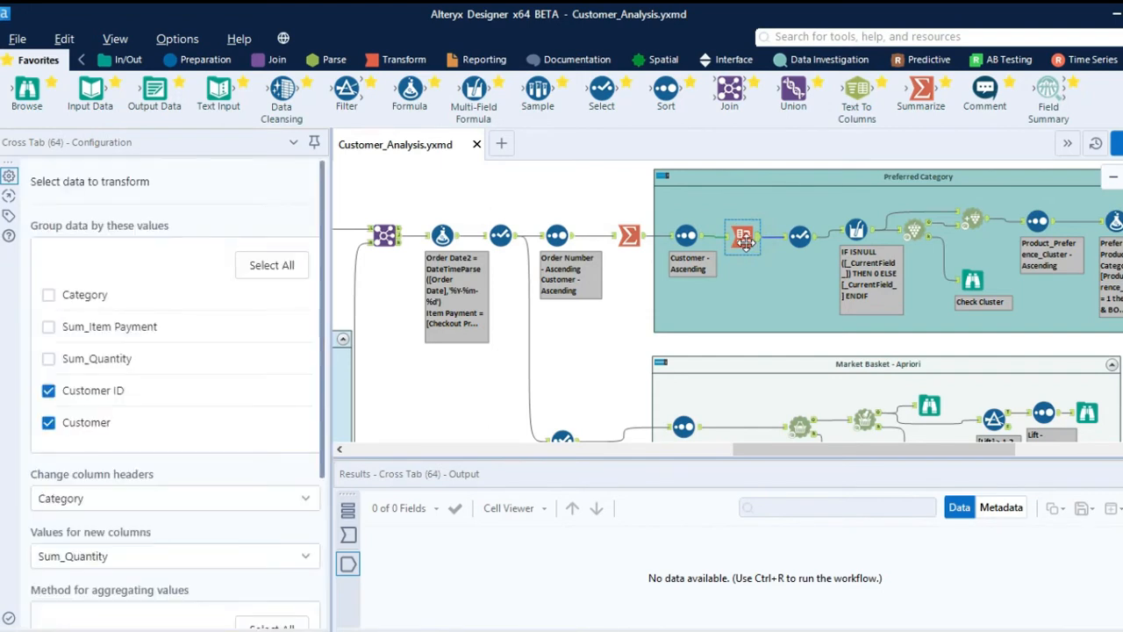
{"action": "left_click", "coordinate": [800, 238]}
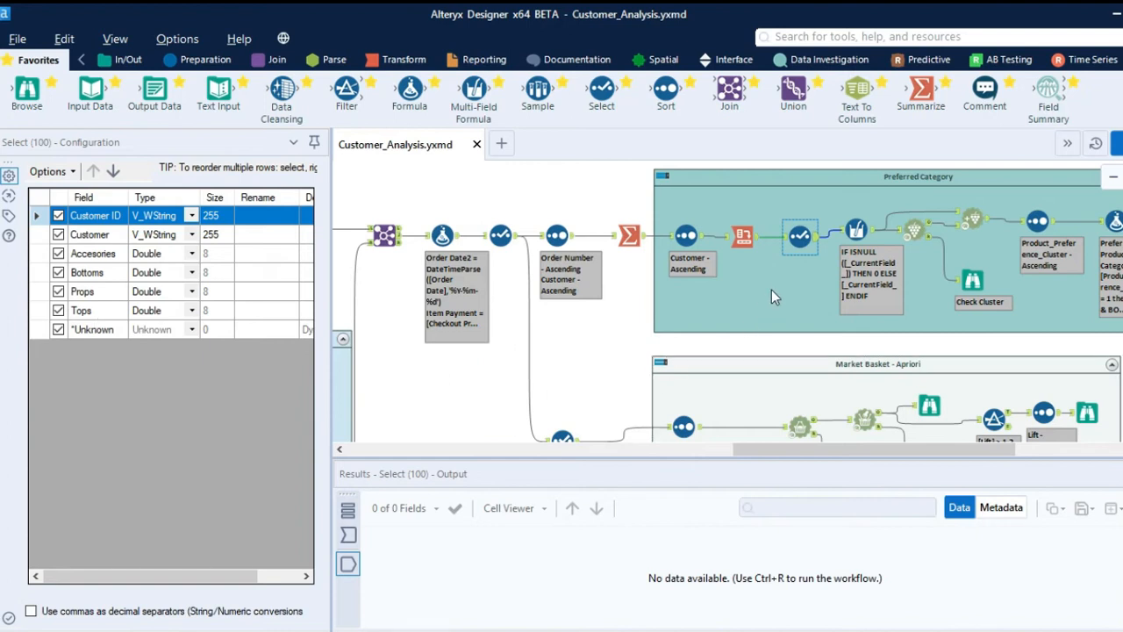
{"action": "left_click", "coordinate": [851, 224]}
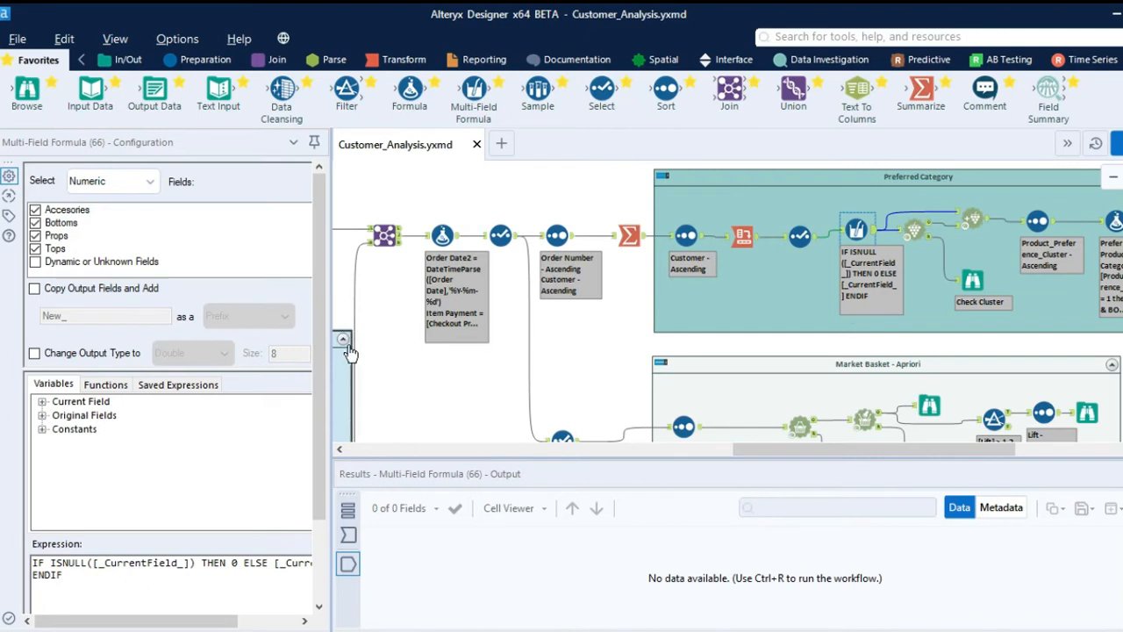
{"action": "left_click", "coordinate": [315, 417]}
{"action": "left_click_drag", "start_coordinate": [314, 417], "coordinate": [211, 595]}
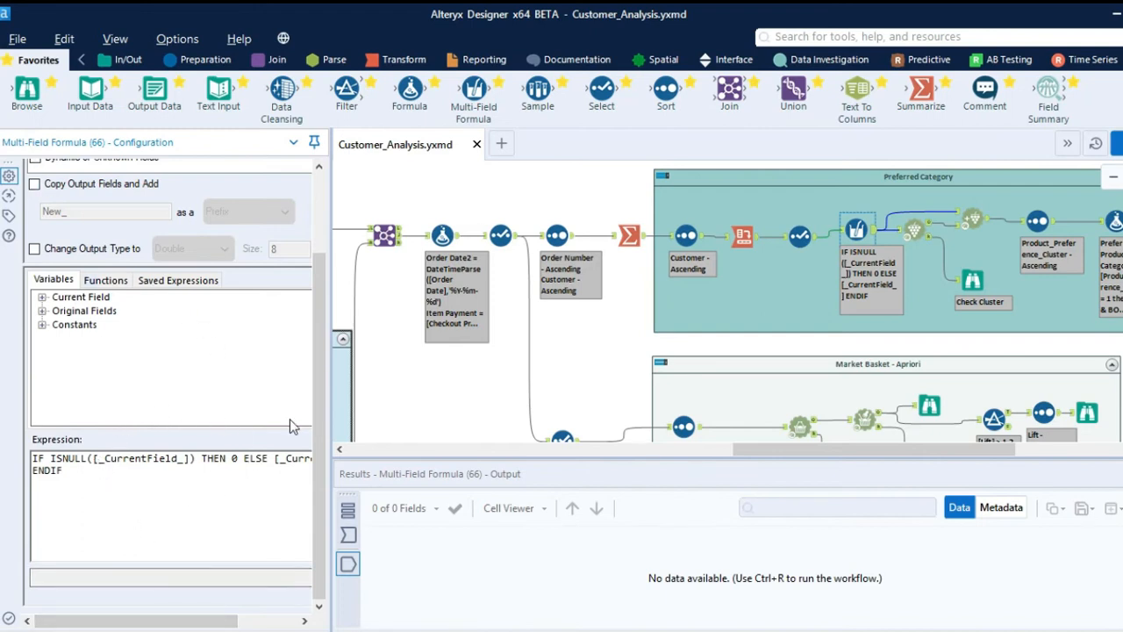
{"action": "left_click_drag", "start_coordinate": [318, 413], "coordinate": [263, 211]}
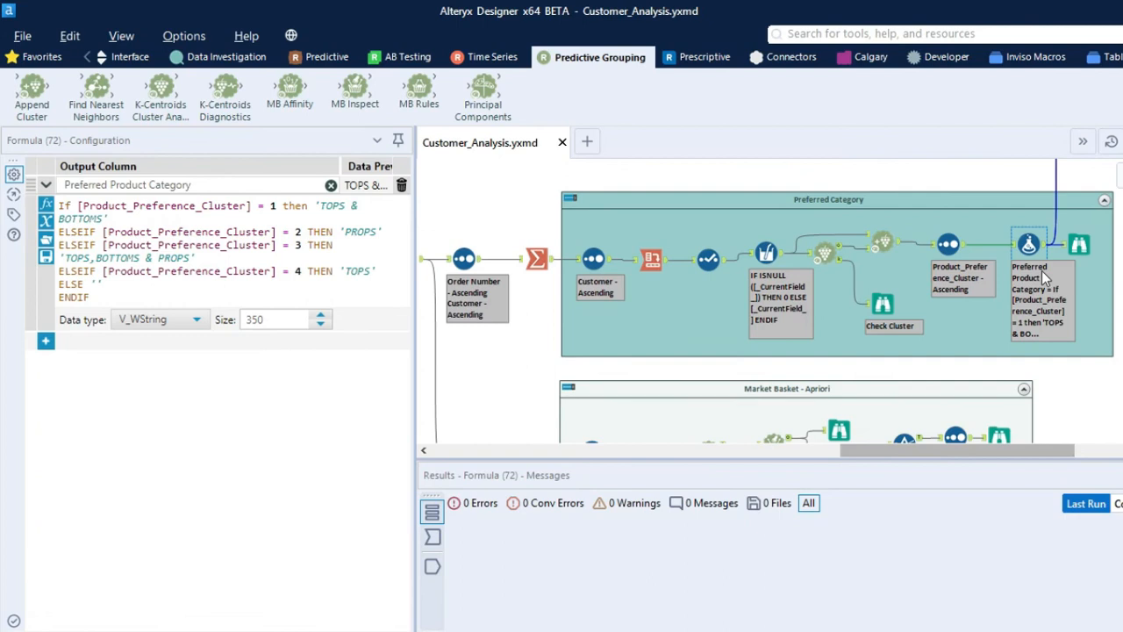
Step: Check the K-Centroids Cluster Analysis settings and read the cluster averages per category in the Check Cluster report
{"action": "left_click", "coordinate": [821, 256]}
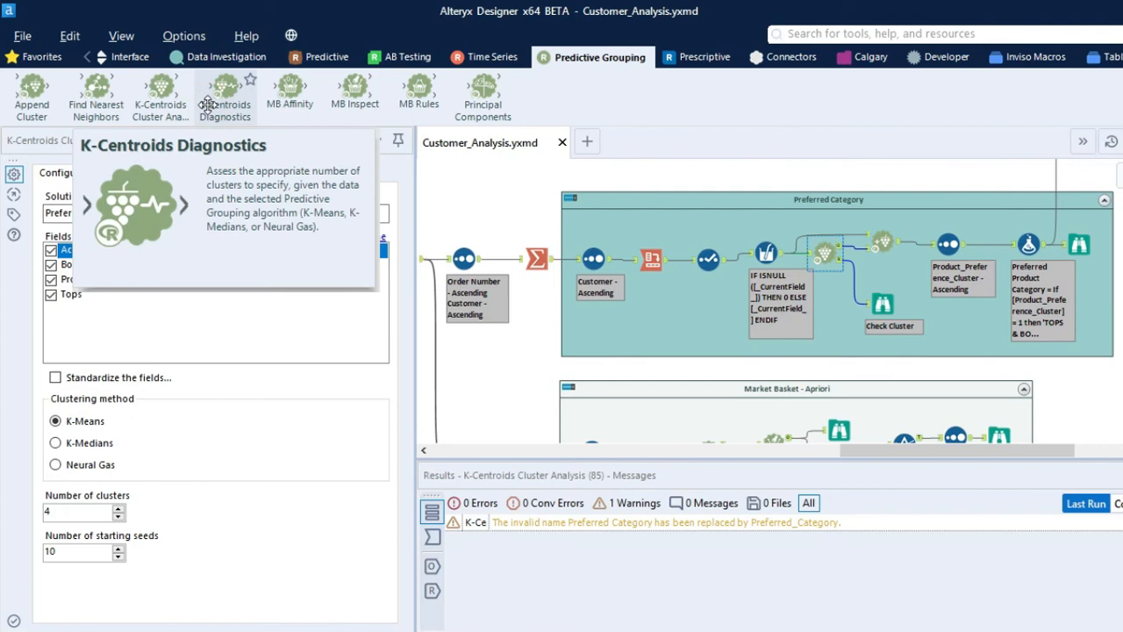
{"action": "left_click", "coordinate": [881, 300]}
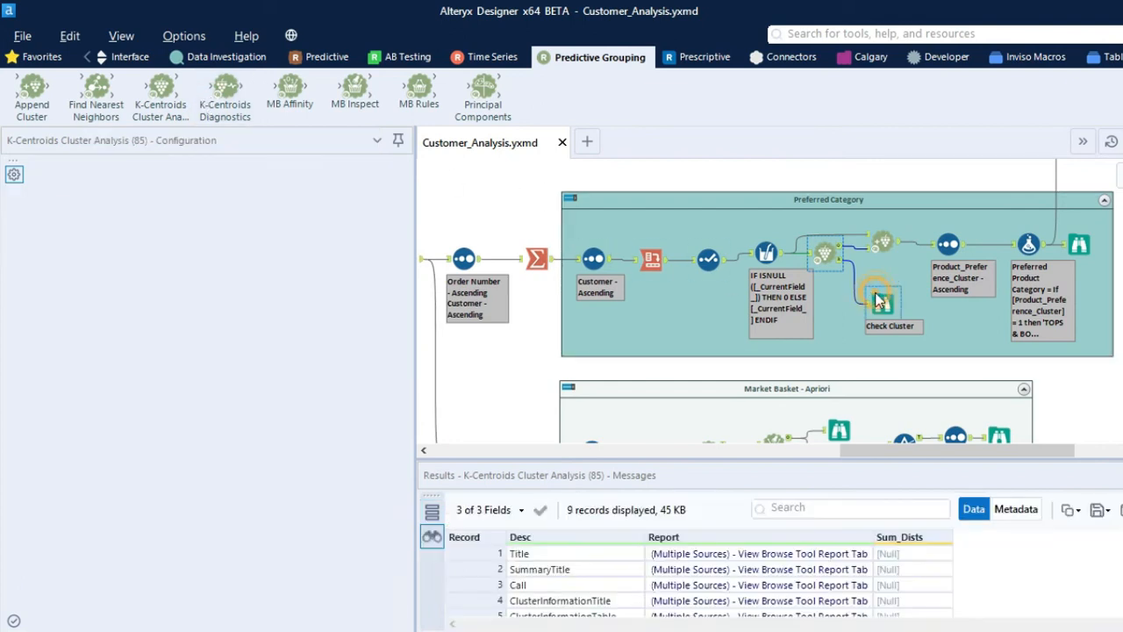
{"action": "scroll", "coordinate": [312, 447], "scroll_direction": "down", "scroll_amount": 5}
{"action": "left_click_drag", "start_coordinate": [418, 424], "coordinate": [631, 408]}
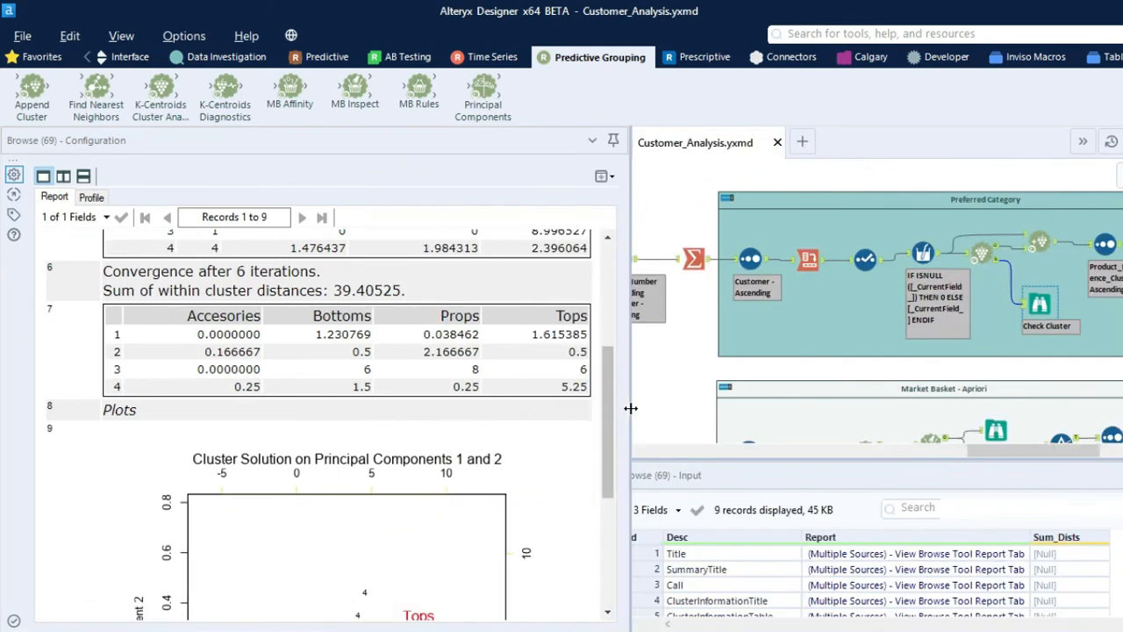
{"action": "scroll", "coordinate": [386, 404], "scroll_direction": "up", "scroll_amount": 3}
{"action": "scroll", "coordinate": [386, 404], "scroll_direction": "down", "scroll_amount": 2}
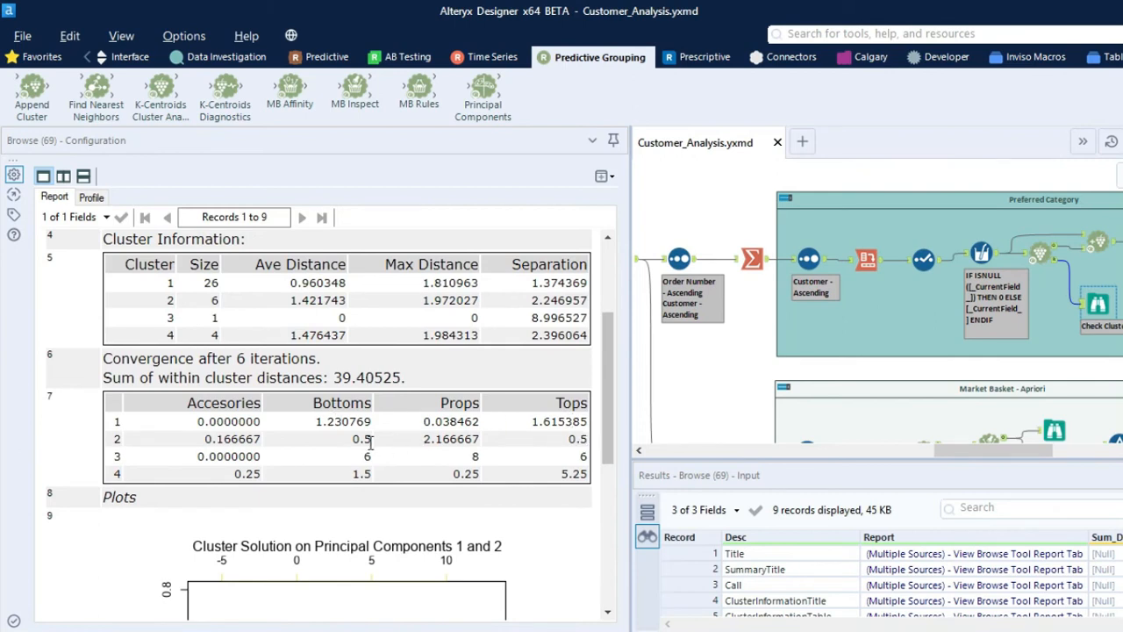
{"action": "left_click_drag", "start_coordinate": [424, 439], "coordinate": [457, 439]}
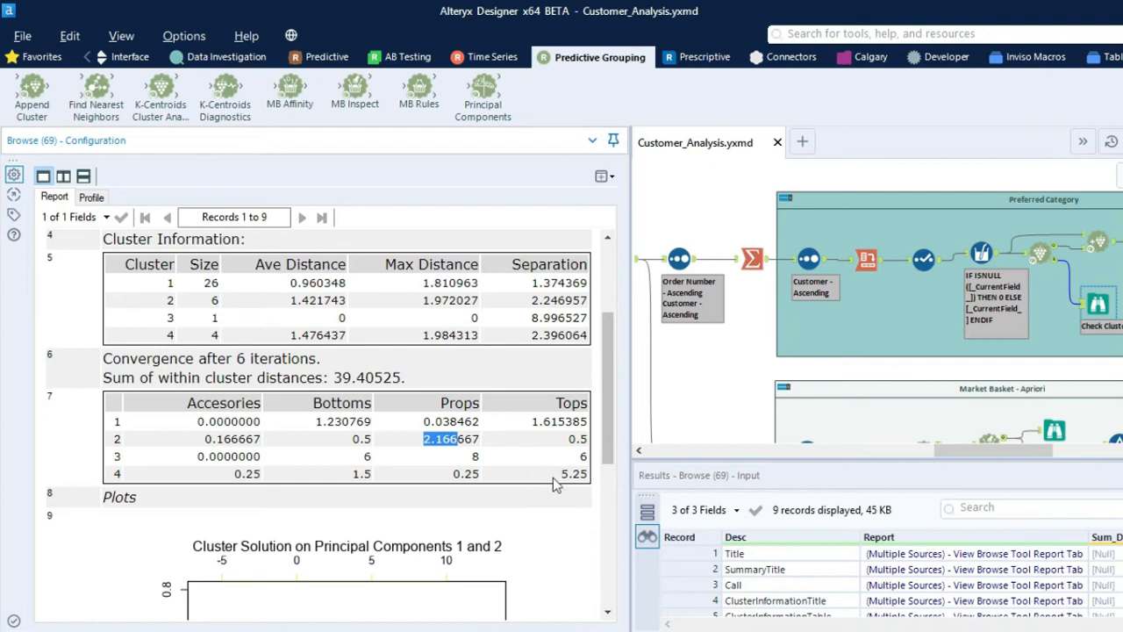
{"action": "left_click_drag", "start_coordinate": [630, 433], "coordinate": [409, 433]}
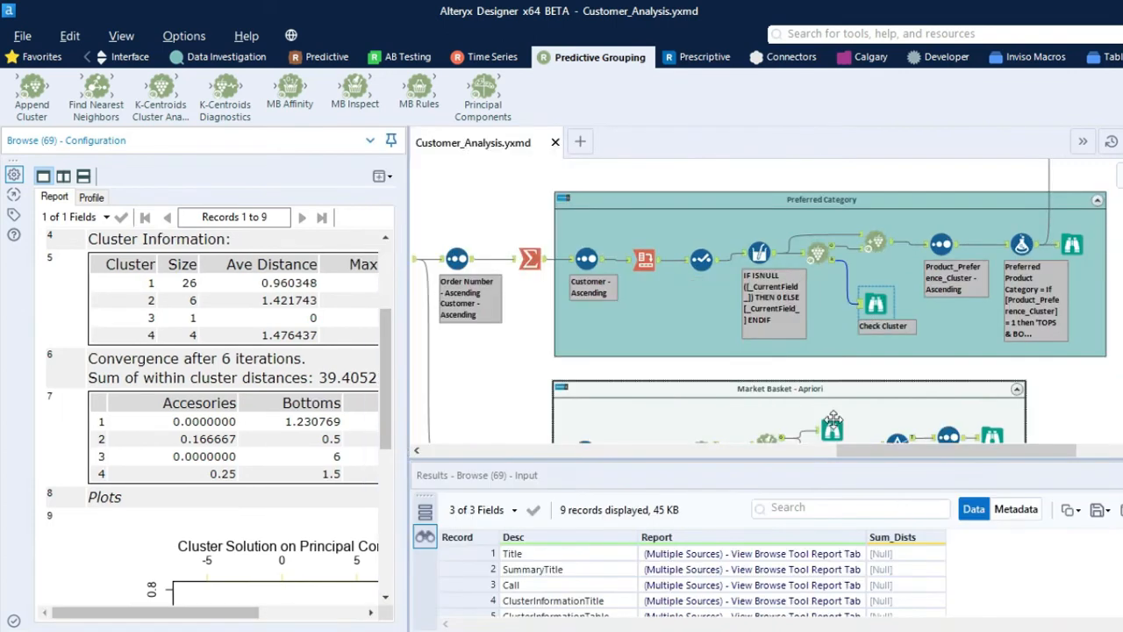
Step: Inspect the Append Cluster tool's field name and the formula that assigns the preferred product category
{"action": "left_click_drag", "start_coordinate": [886, 459], "coordinate": [909, 451]}
{"action": "left_click", "coordinate": [804, 244]}
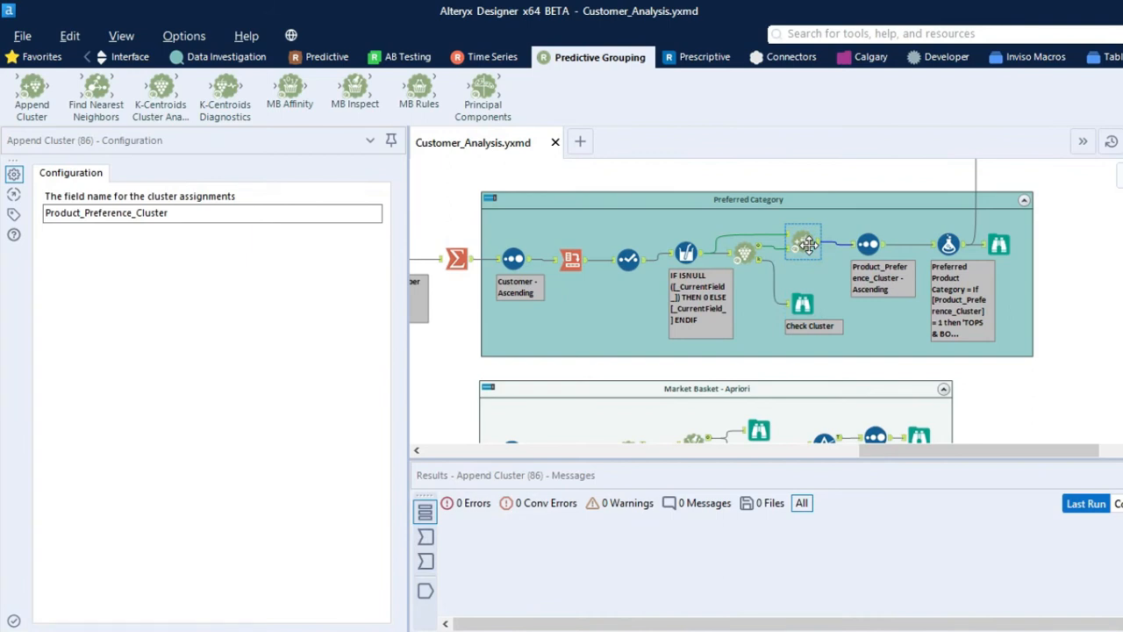
{"action": "left_click", "coordinate": [950, 247]}
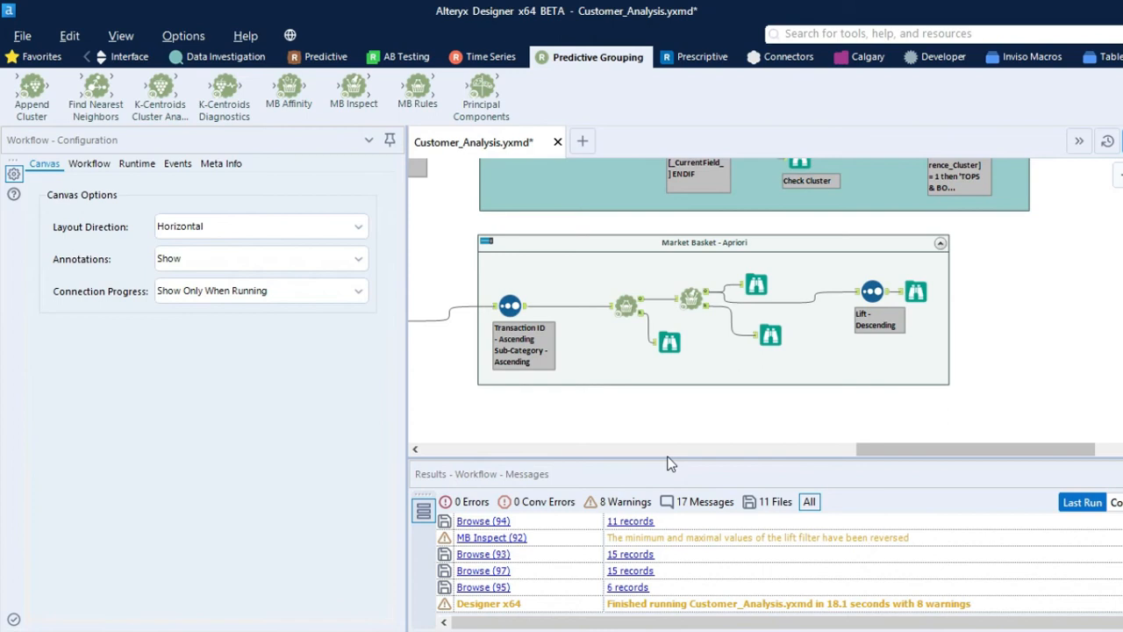
Step: Review the MB Rules, MB Inspect and Lift sort settings in the Market Basket - Apriori container and browse the resulting association rules
{"action": "left_click", "coordinate": [626, 305]}
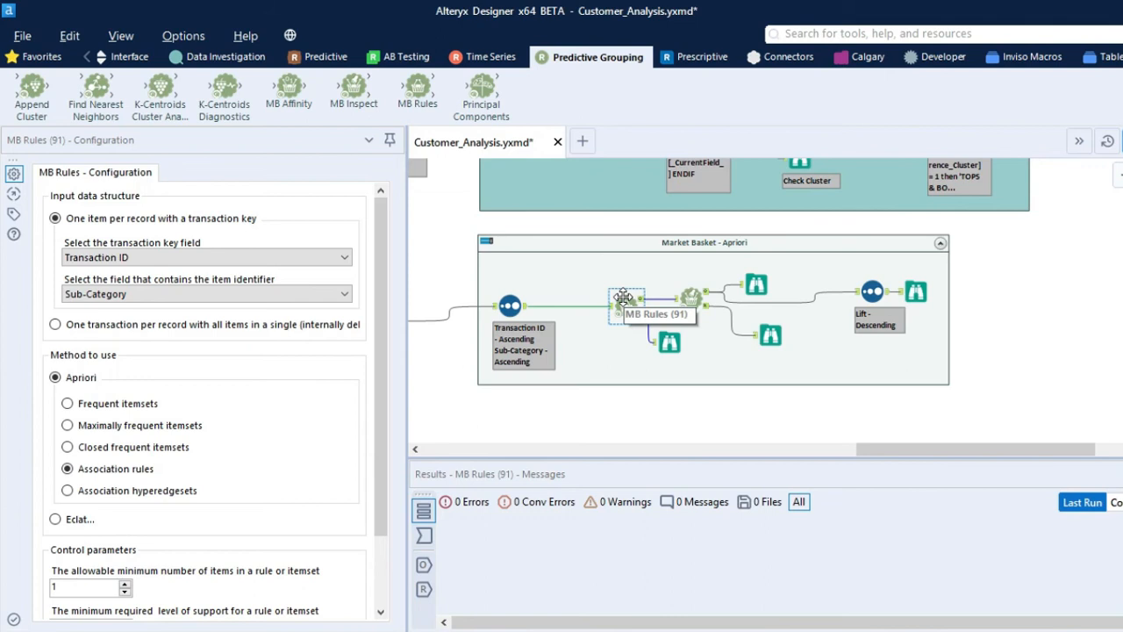
{"action": "left_click", "coordinate": [692, 297]}
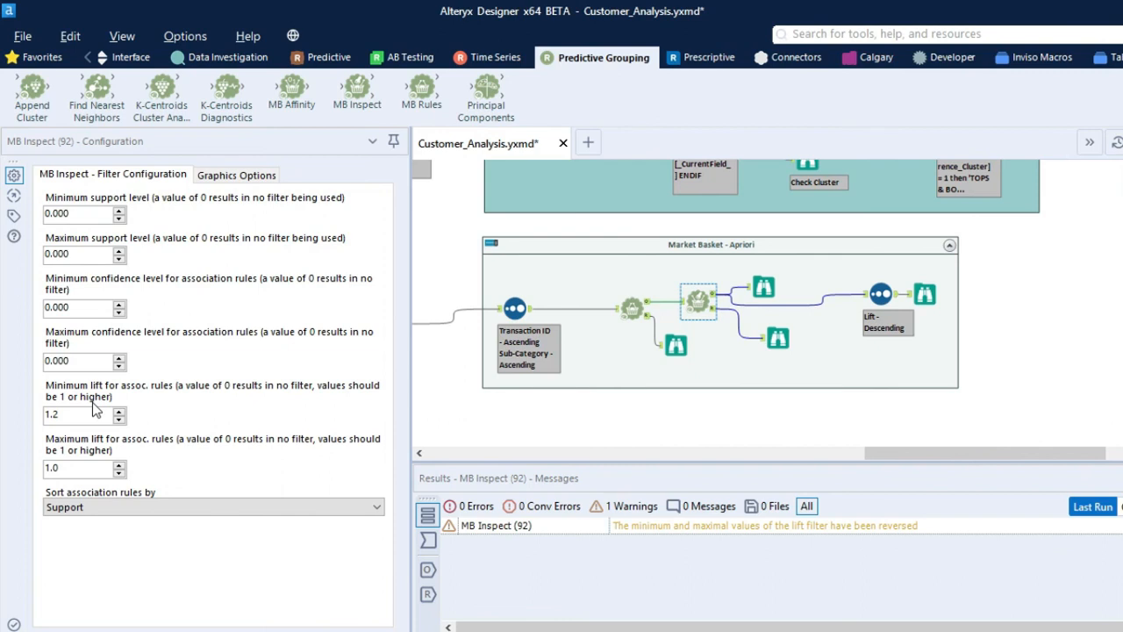
{"action": "left_click", "coordinate": [882, 294]}
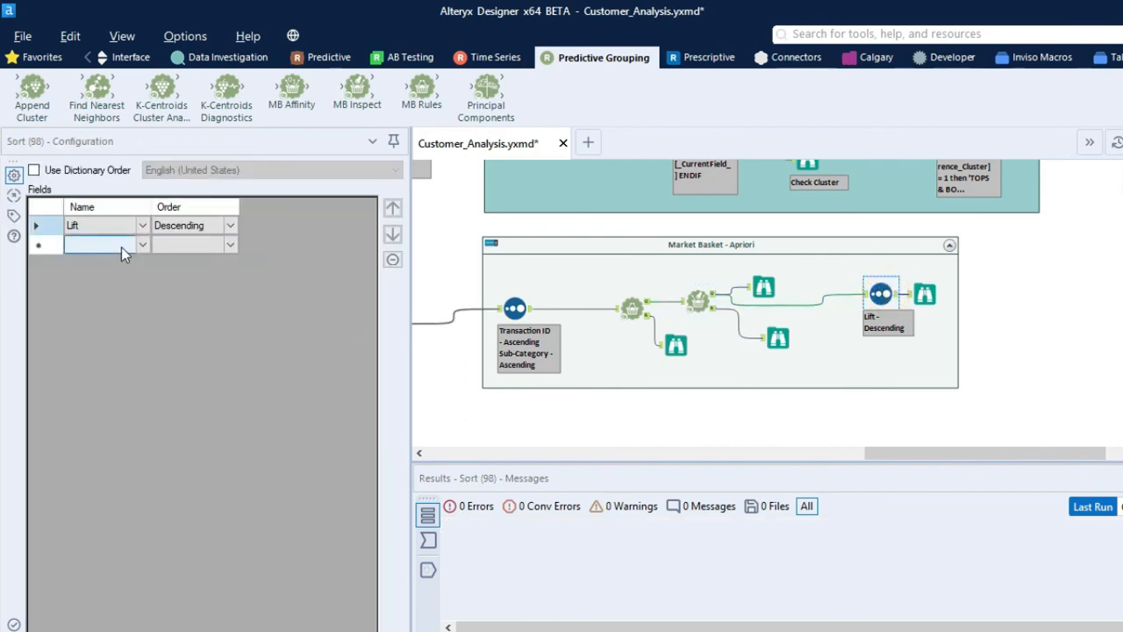
{"action": "left_click", "coordinate": [926, 292]}
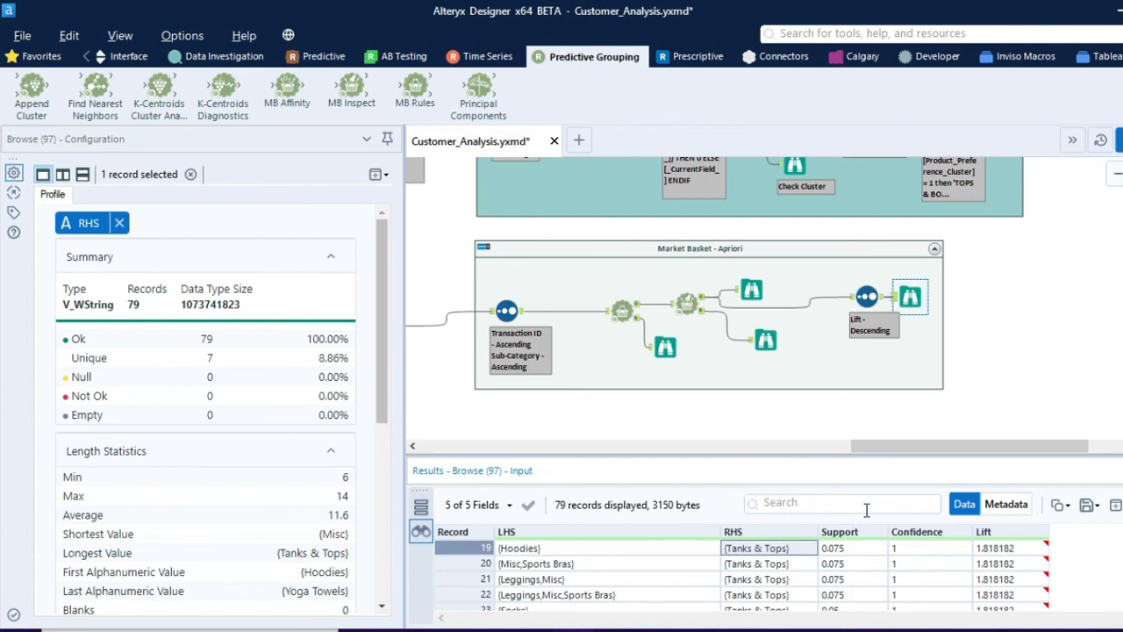
Step: Examine the Join tool that matches the preferred category output to the customer records by customer ID
{"action": "left_click", "coordinate": [1107, 356]}
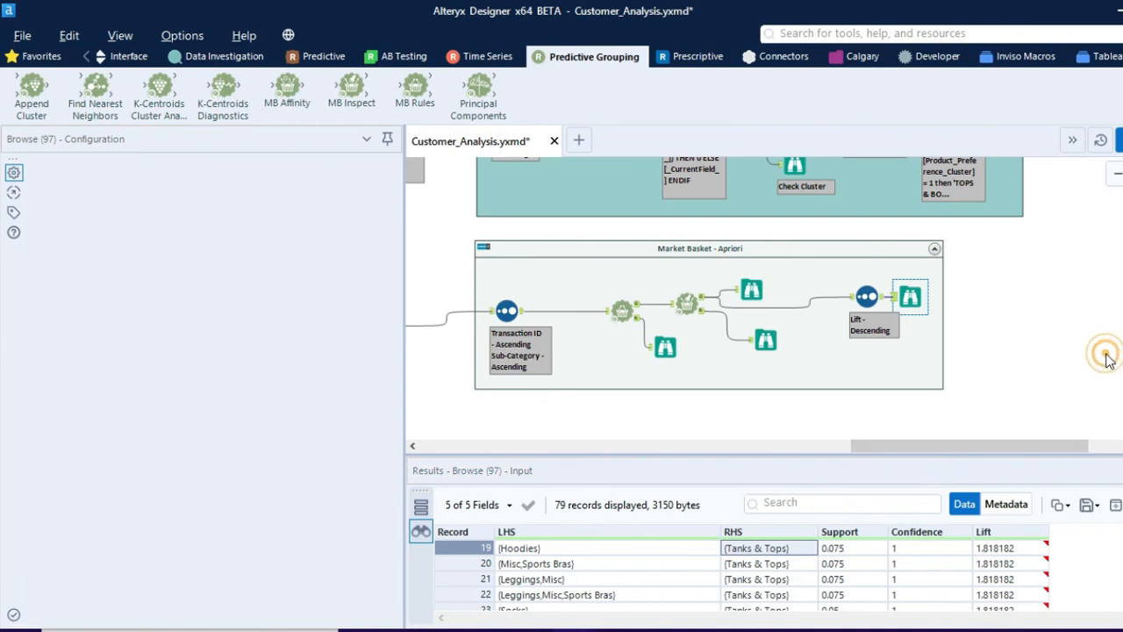
{"action": "scroll", "coordinate": [1088, 325], "scroll_direction": "down", "scroll_amount": 1}
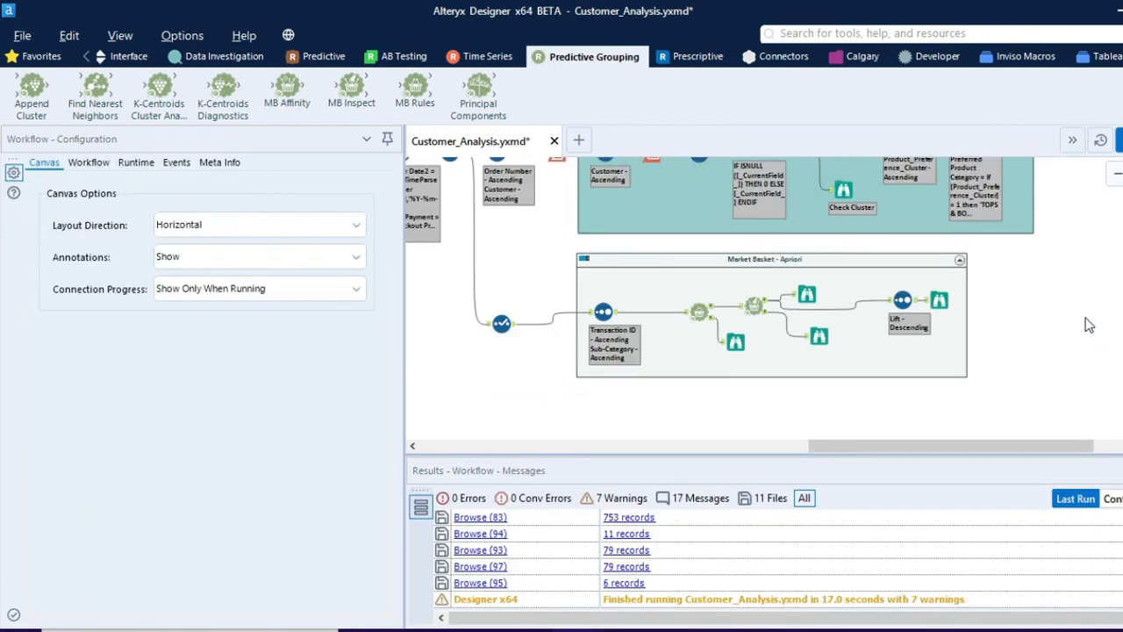
{"action": "scroll", "coordinate": [1089, 324], "scroll_direction": "down", "scroll_amount": 1}
{"action": "scroll", "coordinate": [1108, 348], "scroll_direction": "up", "scroll_amount": 5}
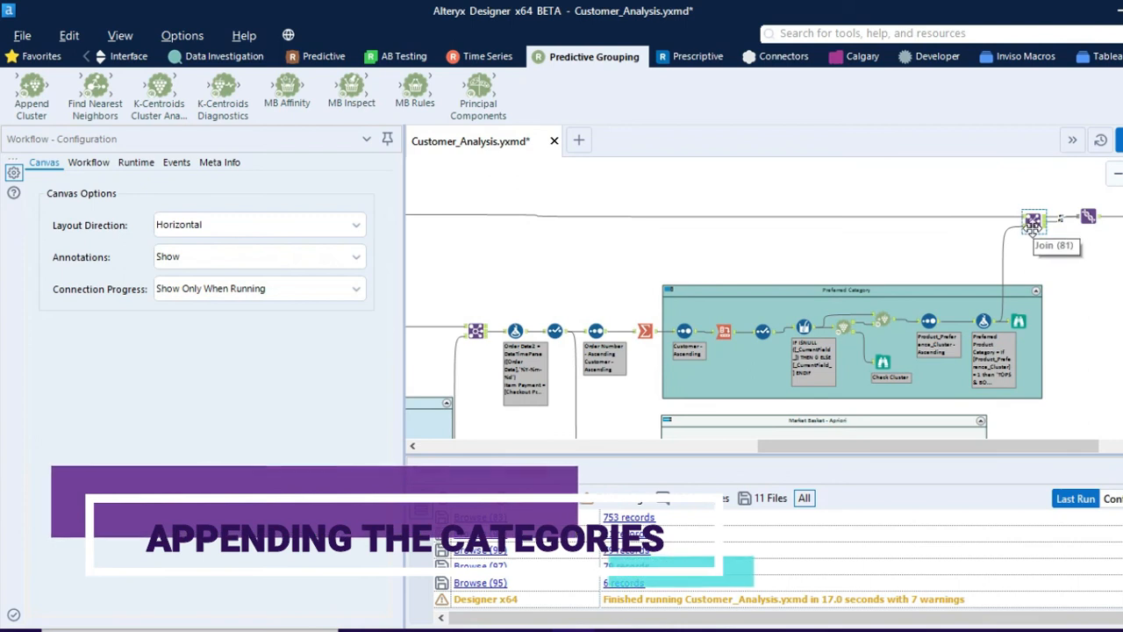
{"action": "left_click", "coordinate": [1033, 223]}
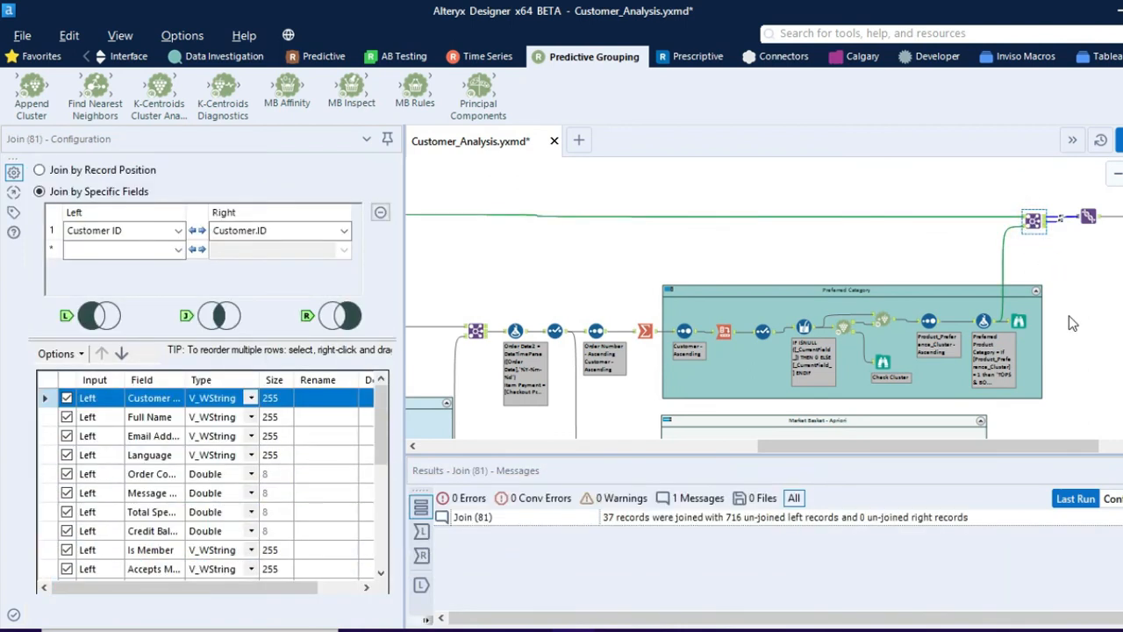
{"action": "left_click", "coordinate": [1088, 244]}
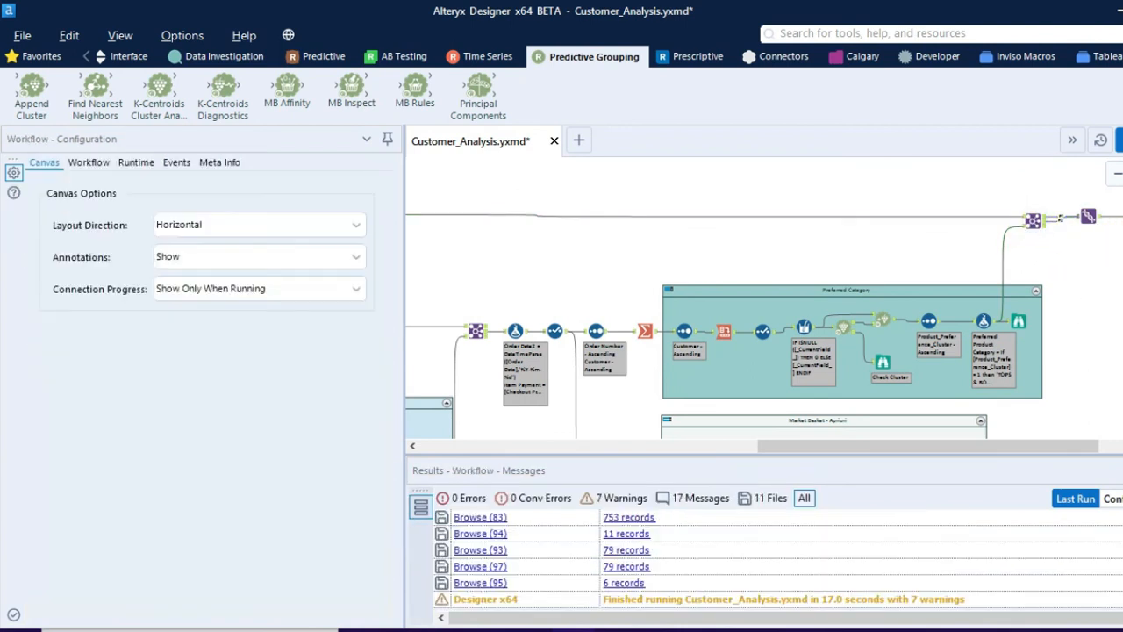